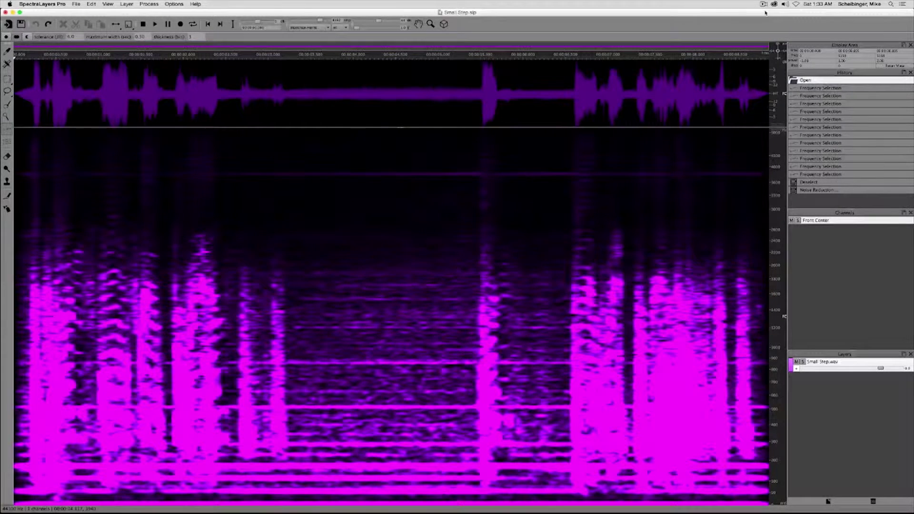
Step: Play Small Step.wav to hear its hum and hiss
key("space")
Step: Select every hum harmonic band in the quiet gap, from the lowest line to the faint high-frequency line
left_click_drag(306, 503, 417, 503)
left_click_drag(283, 490, 376, 489)
mouse_move(317, 478)
left_mouse_down()
mouse_move(366, 477)
mouse_move(315, 466)
mouse_move(411, 454)
left_mouse_up()
left_click_drag(338, 444, 434, 444)
left_click_drag(352, 407, 438, 407)
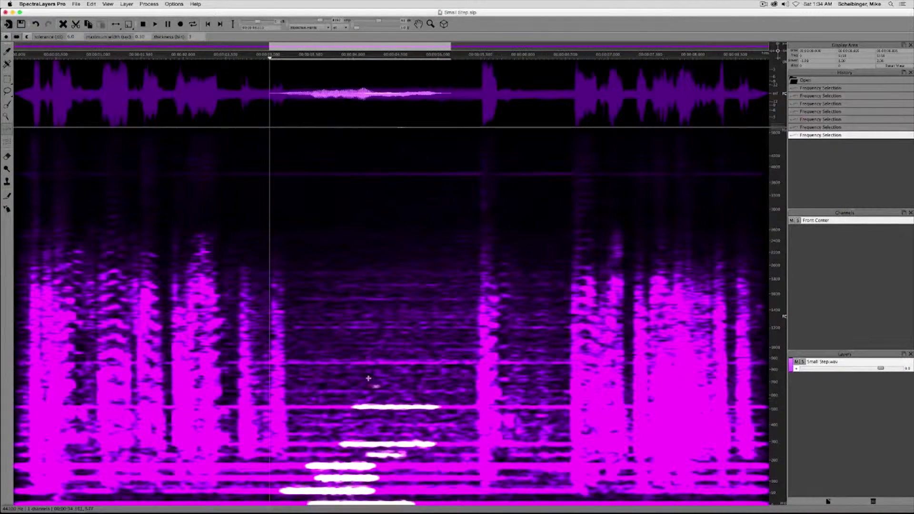
mouse_move(358, 364)
left_mouse_down()
mouse_move(417, 363)
mouse_move(351, 363)
left_mouse_up()
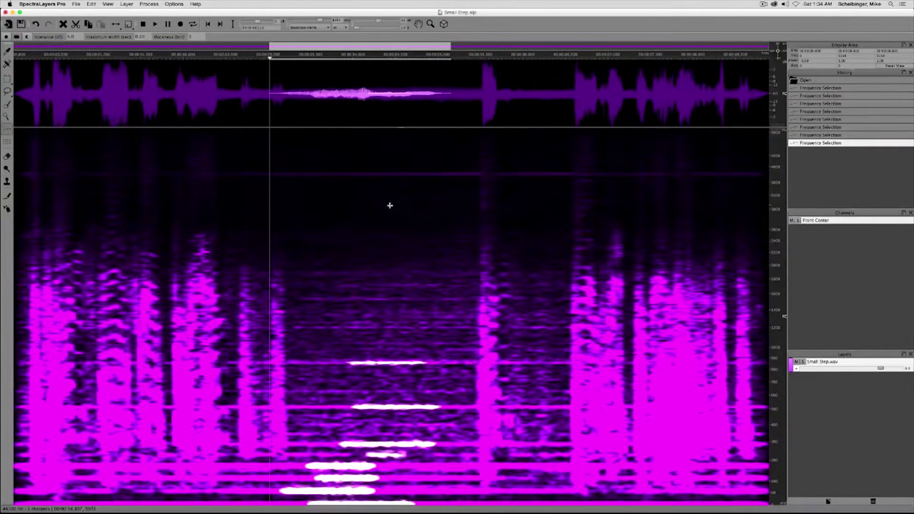
mouse_move(337, 175)
left_mouse_down()
mouse_move(407, 174)
mouse_move(326, 175)
mouse_move(418, 175)
left_mouse_up()
mouse_move(367, 324)
left_mouse_down()
mouse_move(377, 324)
mouse_move(344, 325)
left_mouse_up()
mouse_move(355, 300)
left_mouse_down()
mouse_move(390, 300)
mouse_move(357, 300)
mouse_move(370, 284)
mouse_move(397, 284)
mouse_move(369, 284)
left_mouse_up()
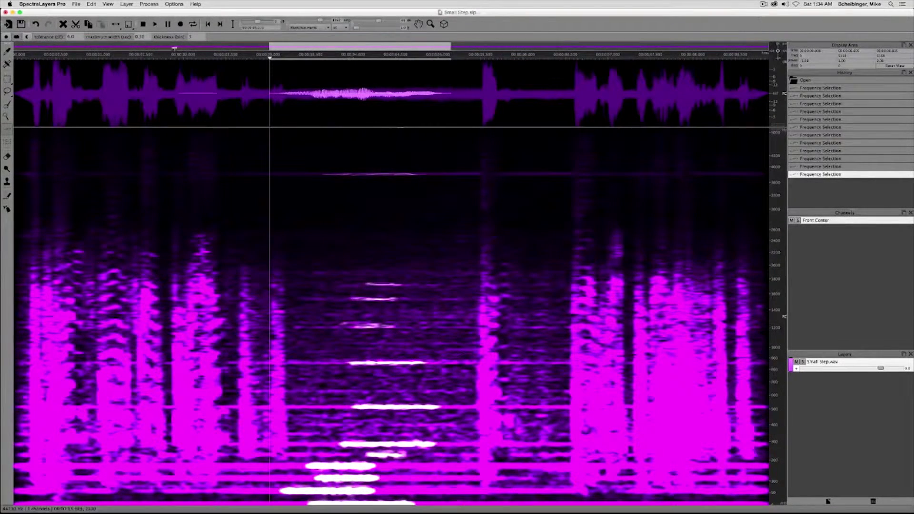
Step: Register the selected hum bands as the noise profile, then clear the selection
left_click(150, 4)
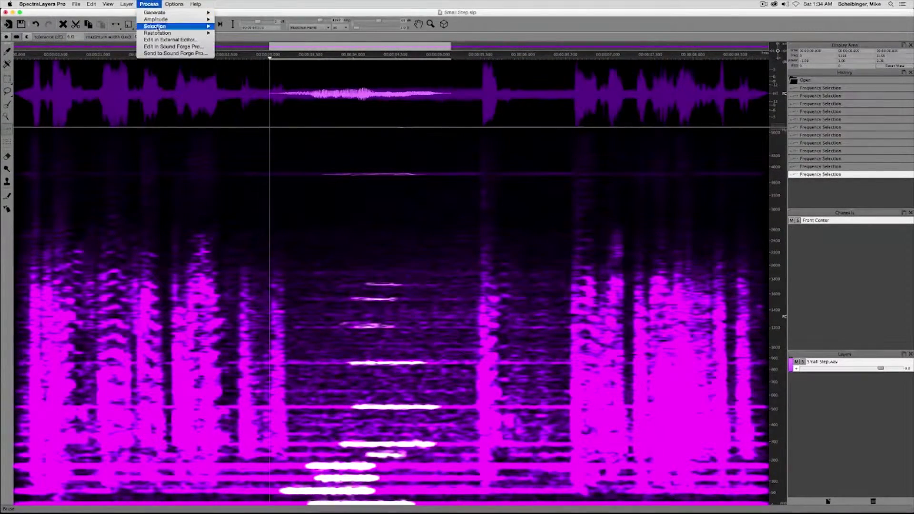
mouse_move(175, 34)
key("Escape")
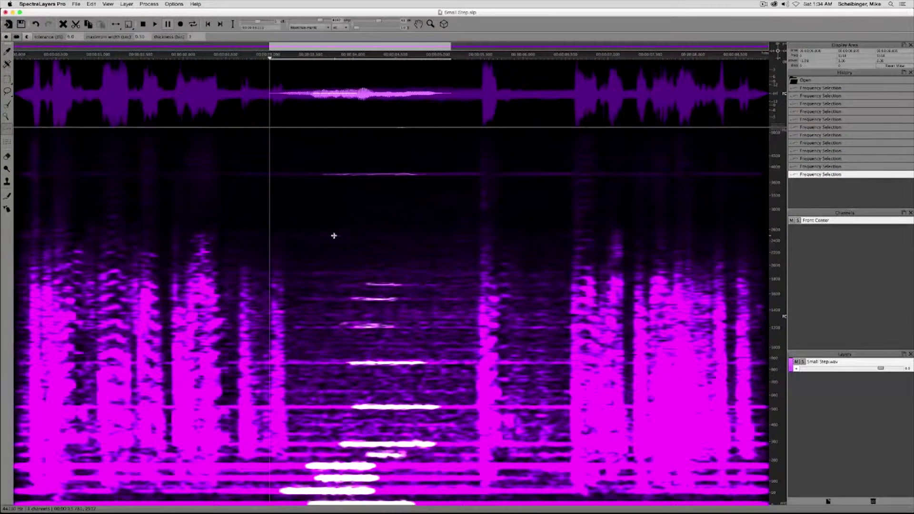
key("super+d")
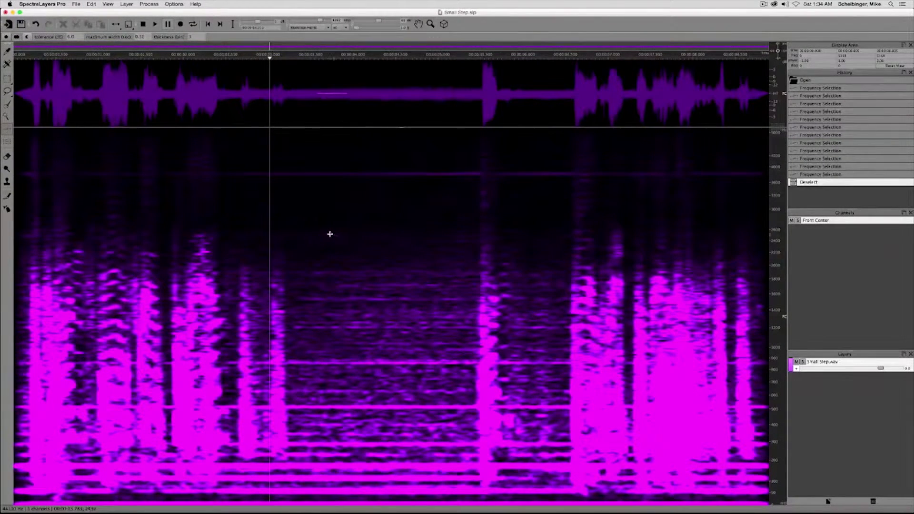
Step: Apply Noise Reduction at 100% to the whole recording and return to its start
left_click(151, 5)
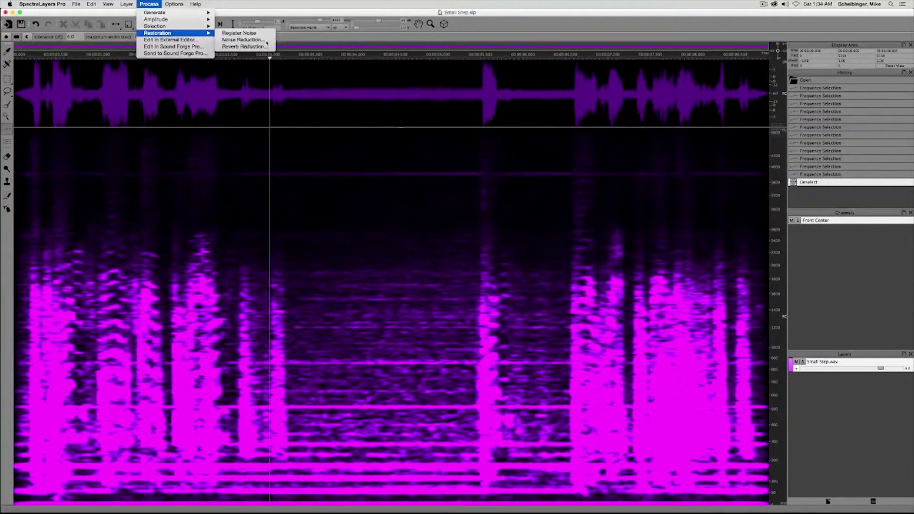
left_click(265, 41)
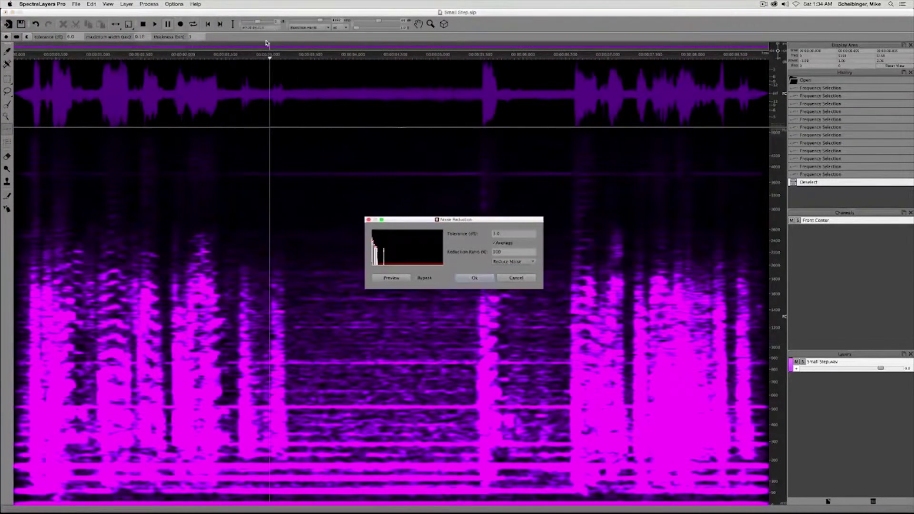
left_click(483, 280)
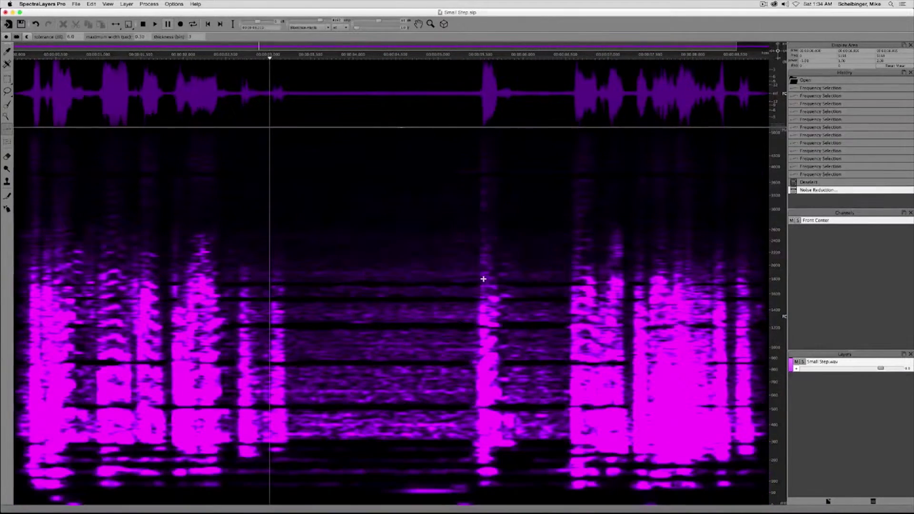
left_click(210, 25)
Step: Play the de-hummed recording and scroll the frequency ruler to show the full range
key("space")
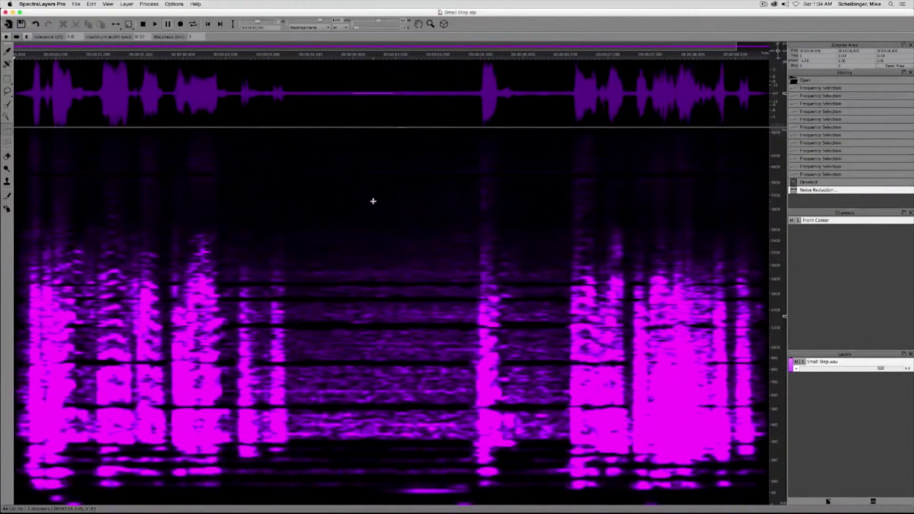
scroll(343, 188, "down", 2)
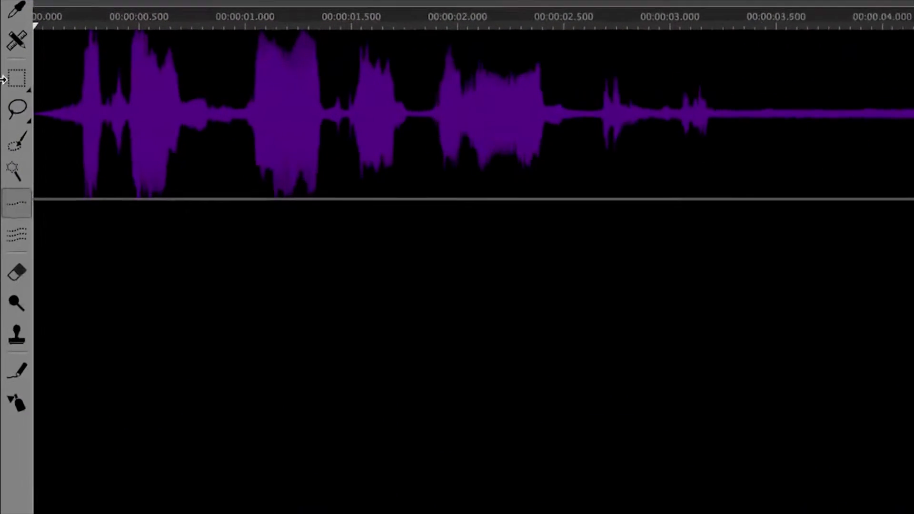
Step: Use Time Range Selection to select the hiss-only gap between the two speech passages
left_click(18, 78)
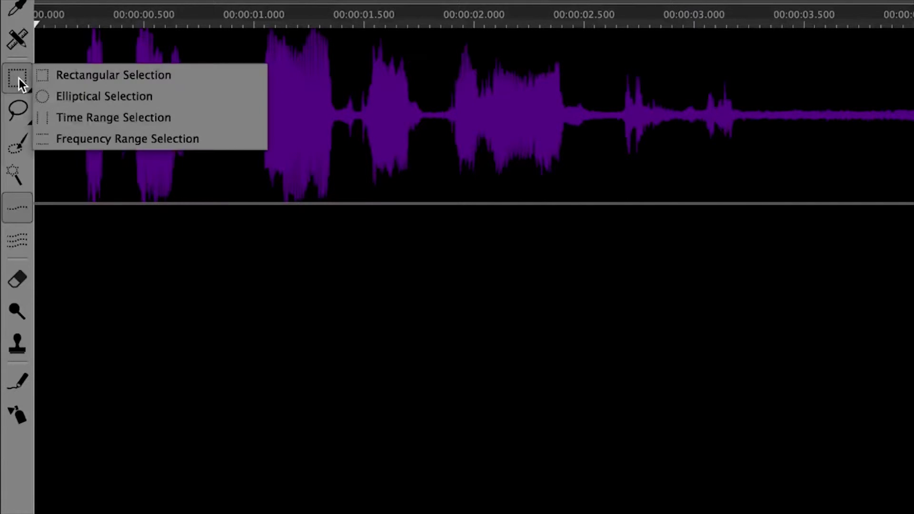
left_click(90, 118)
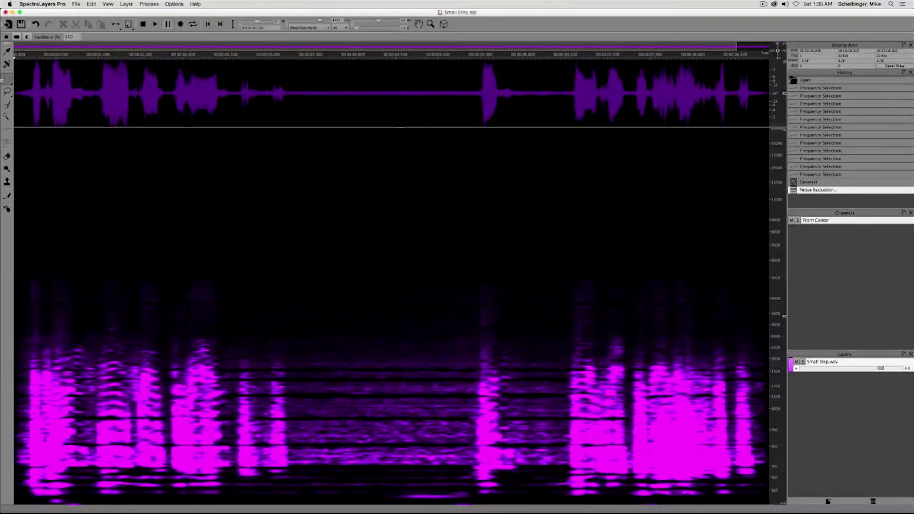
left_click_drag(307, 235, 461, 309)
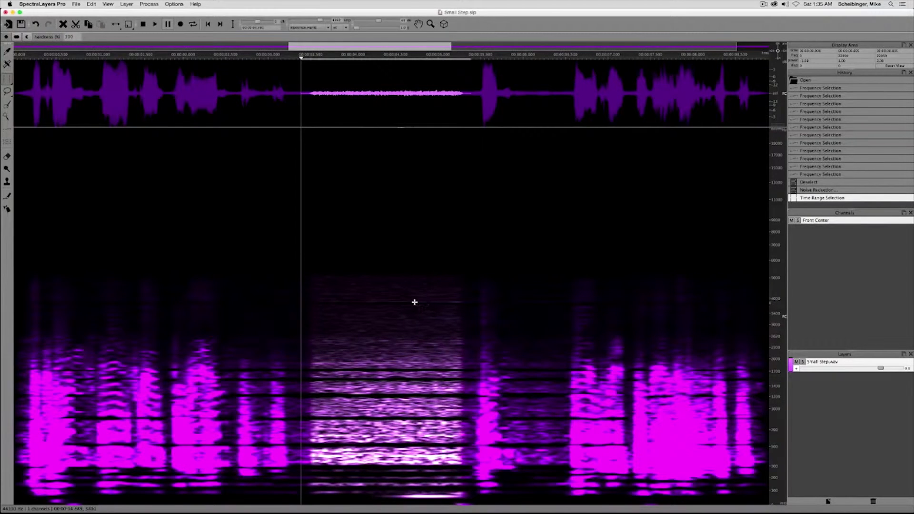
left_click(151, 5)
Step: Register the gap's hiss as the new noise profile and deselect
mouse_move(162, 33)
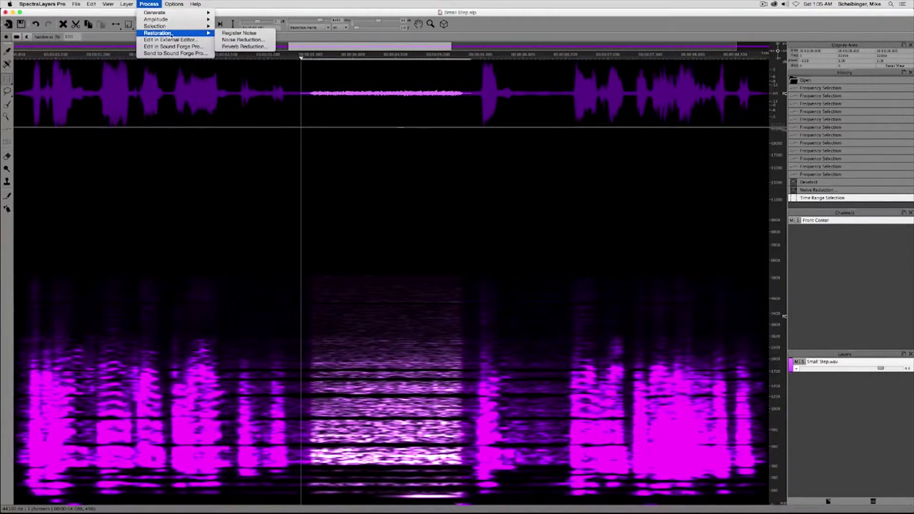
left_click(239, 33)
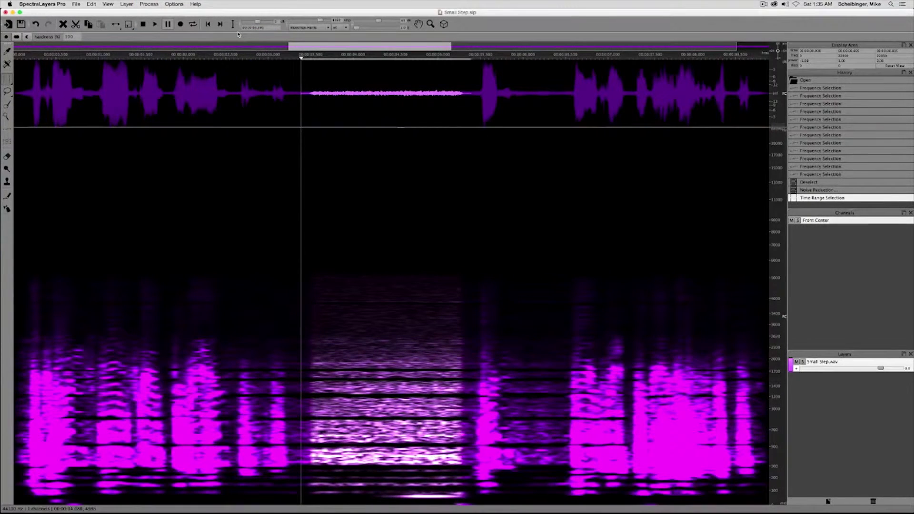
left_click(333, 239)
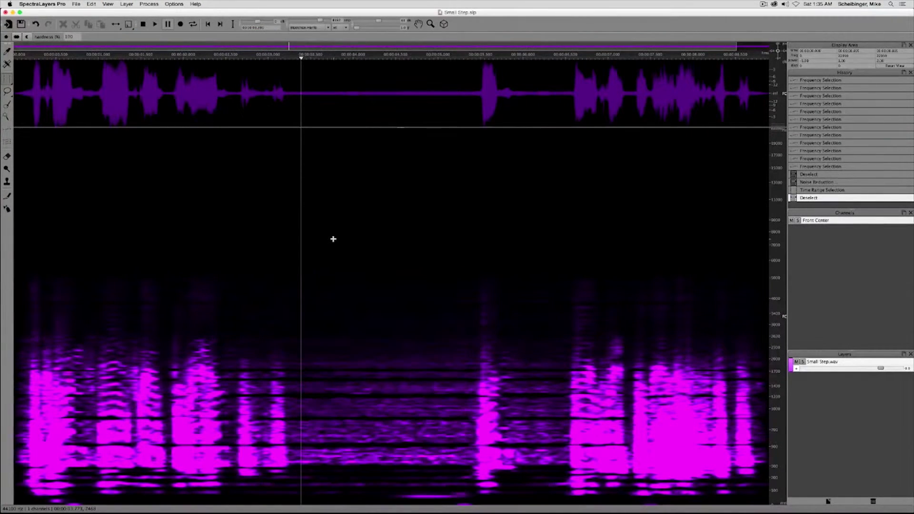
Step: In Noise Reduction settings, lower the Reduction Ratio from 100% to 70%
left_click(148, 4)
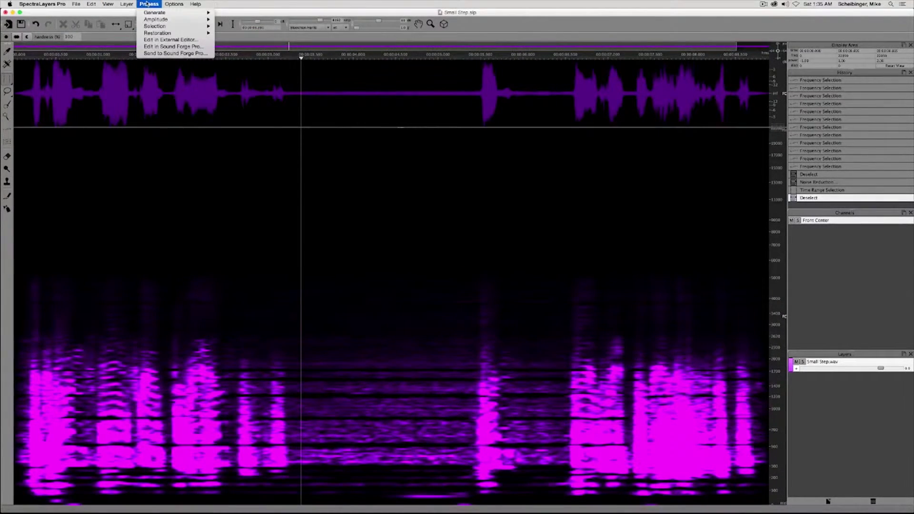
mouse_move(153, 34)
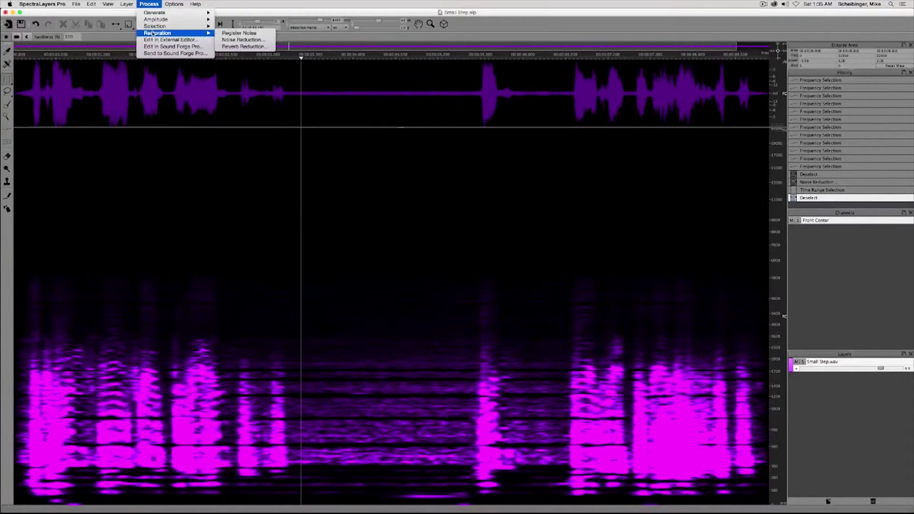
left_click(243, 40)
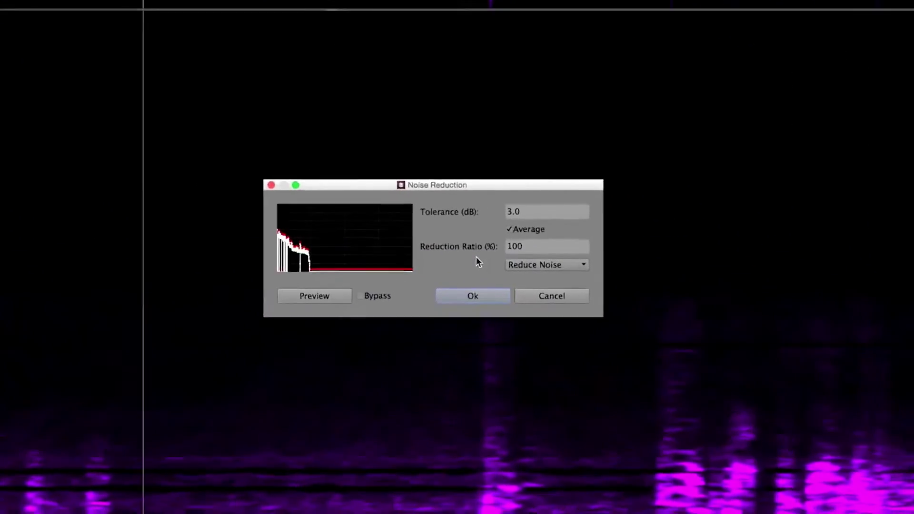
left_click_drag(527, 246, 498, 244)
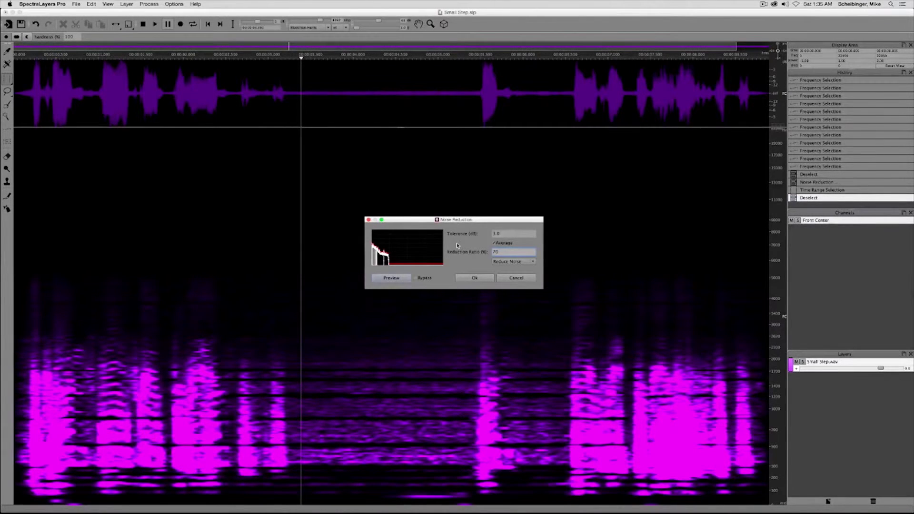
Step: Apply the 70% Noise Reduction pass and play the cleaned recording from the start
left_click(468, 278)
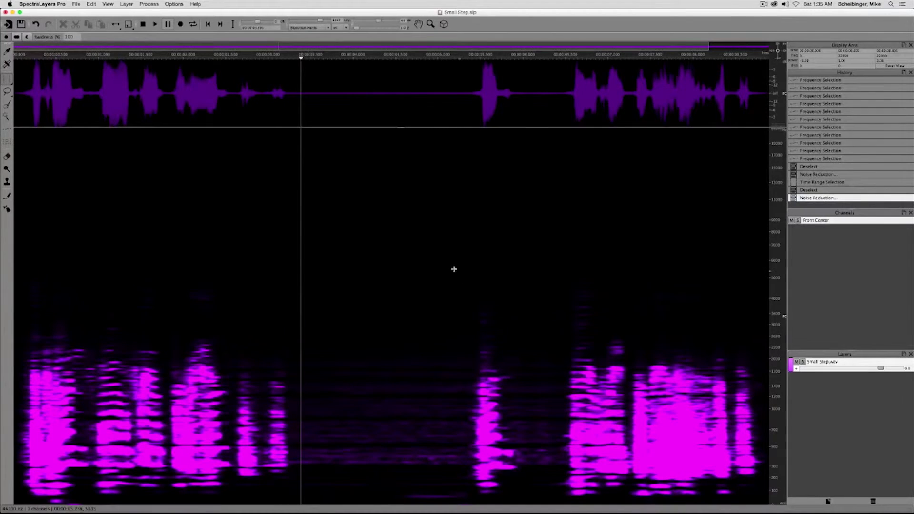
left_click(209, 24)
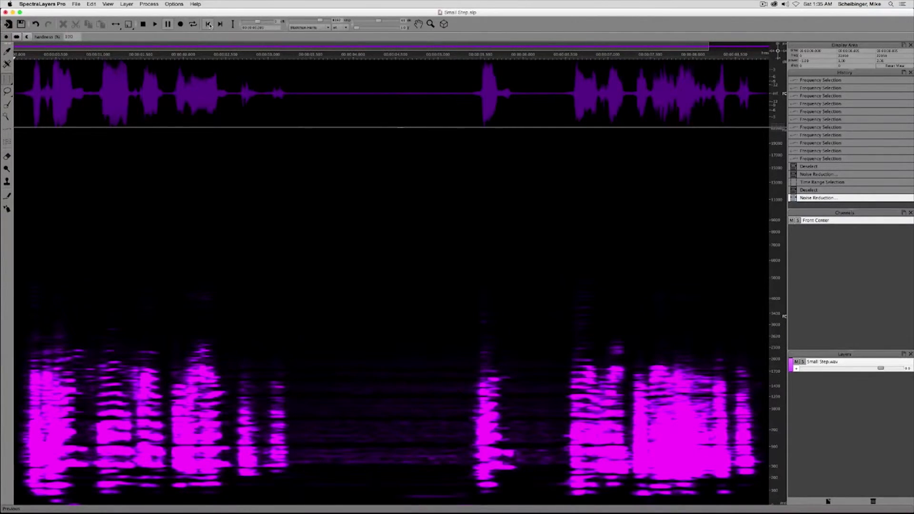
left_click(156, 24)
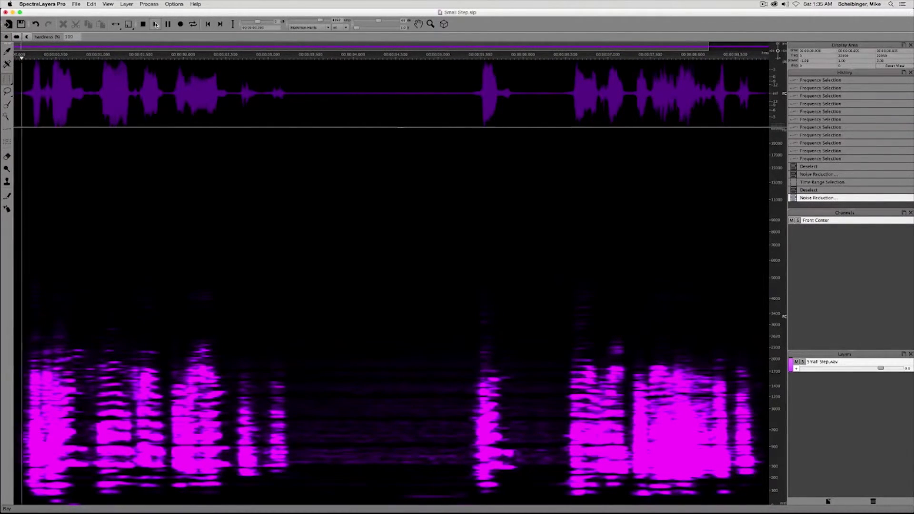